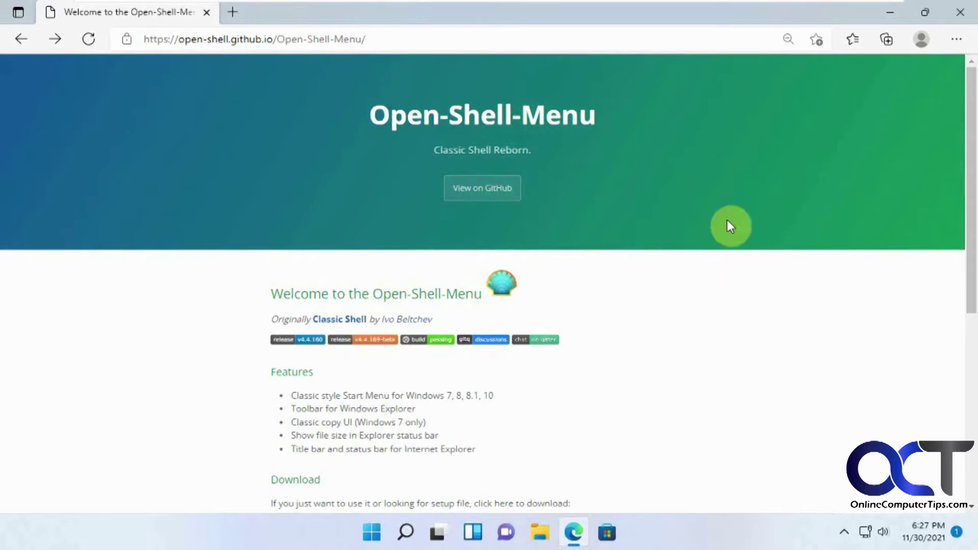
- Scroll the Open-Shell-Menu project page down to its Download section
scroll(644, 390, down, 3)
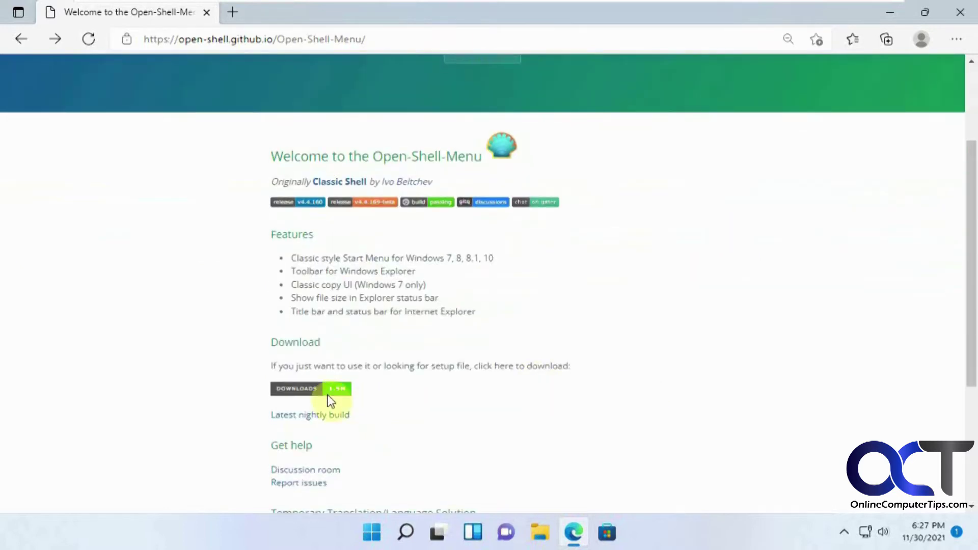
- Go to the Open-Shell releases page through the Downloads badge
click(309, 396)
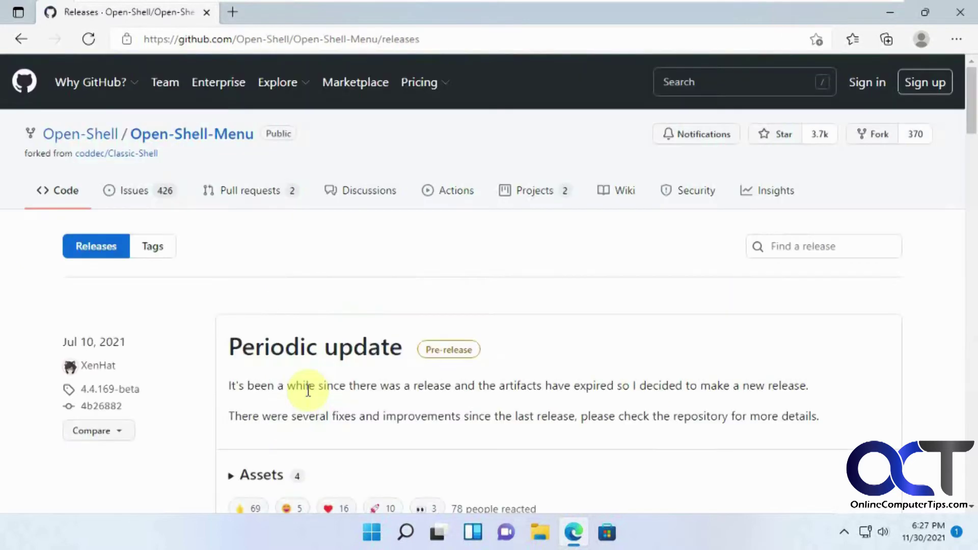
scroll(336, 399, down, 3)
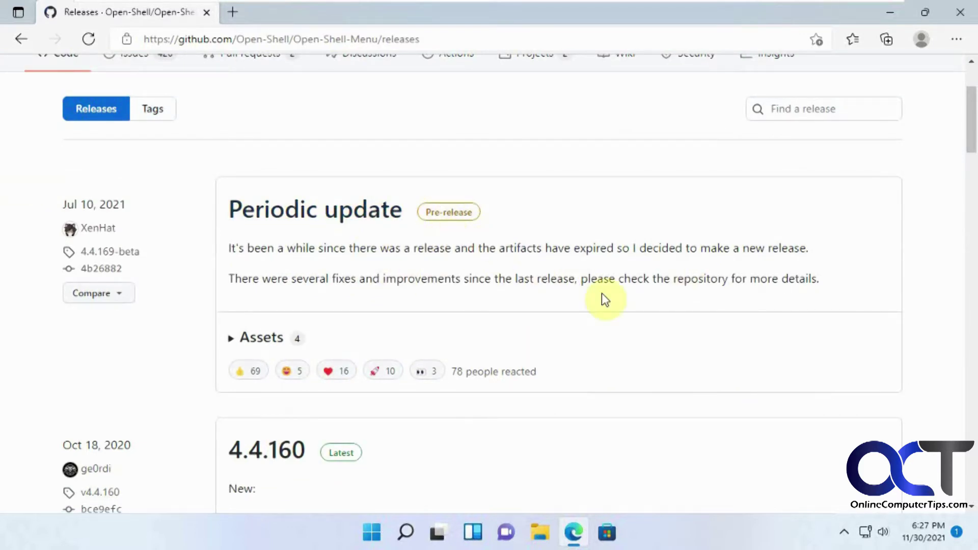
scroll(601, 298, down, 2)
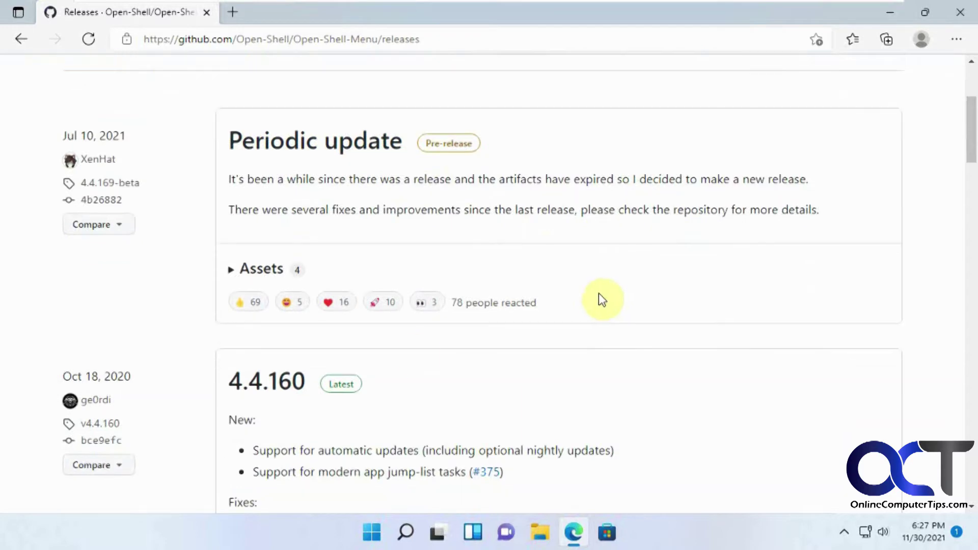
- Open the latest 4.4.160 release and download OpenShellSetup_4_4_160.exe from its Assets
click(342, 386)
scroll(343, 388, down, 3)
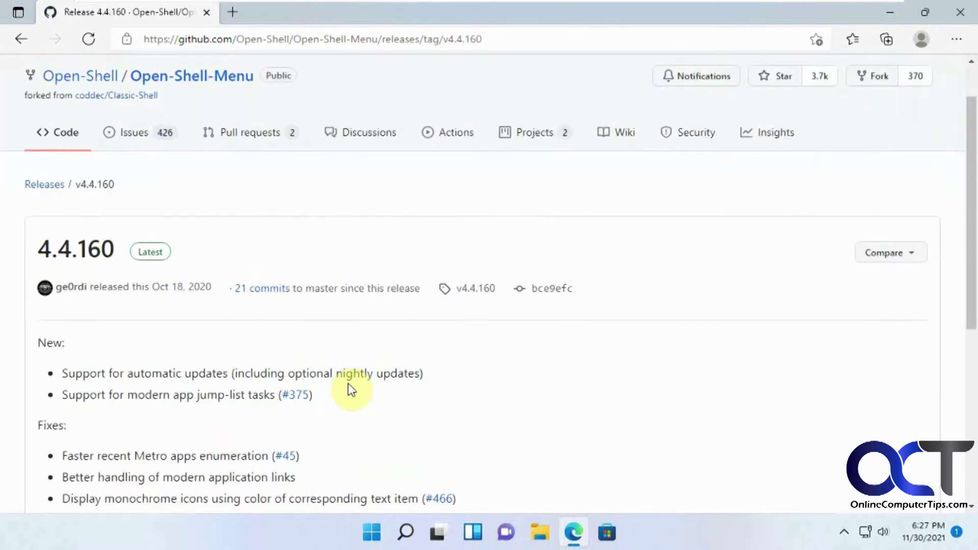
scroll(347, 383, down, 3)
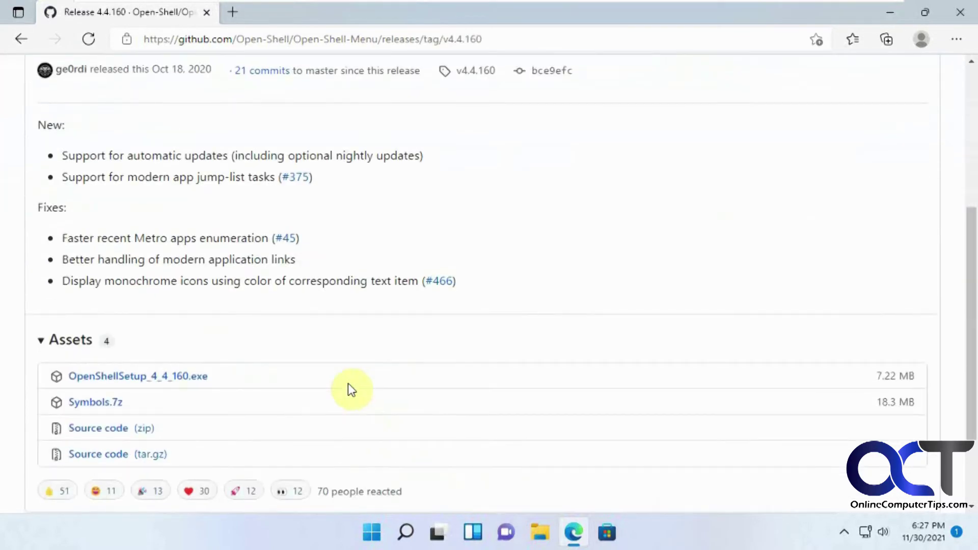
click(194, 380)
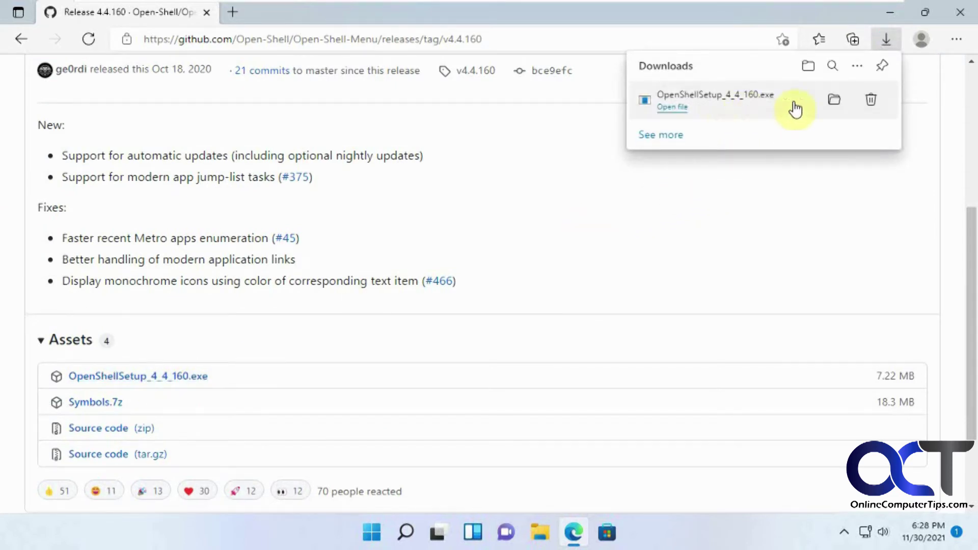
- Run OpenShellSetup_4_4_160.exe and accept the license agreement
click(737, 104)
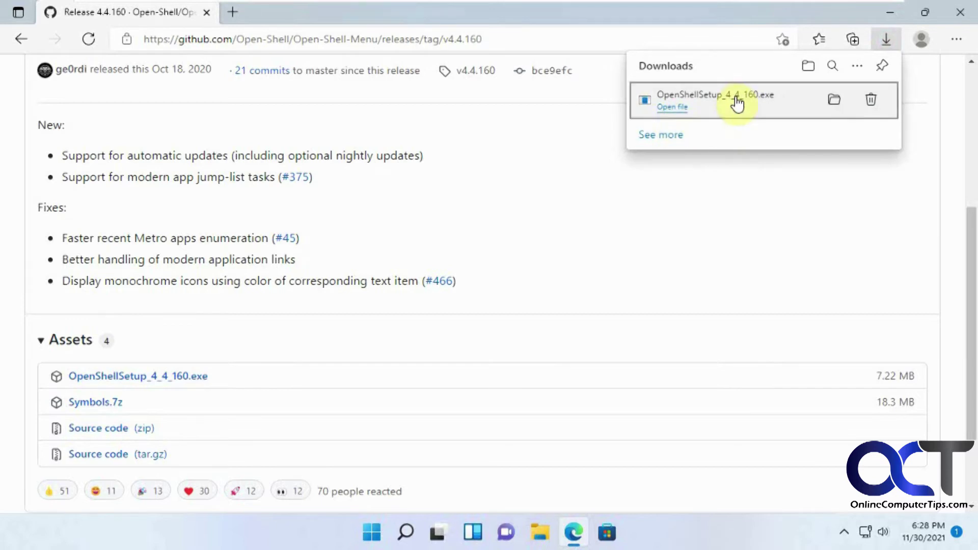
click(572, 382)
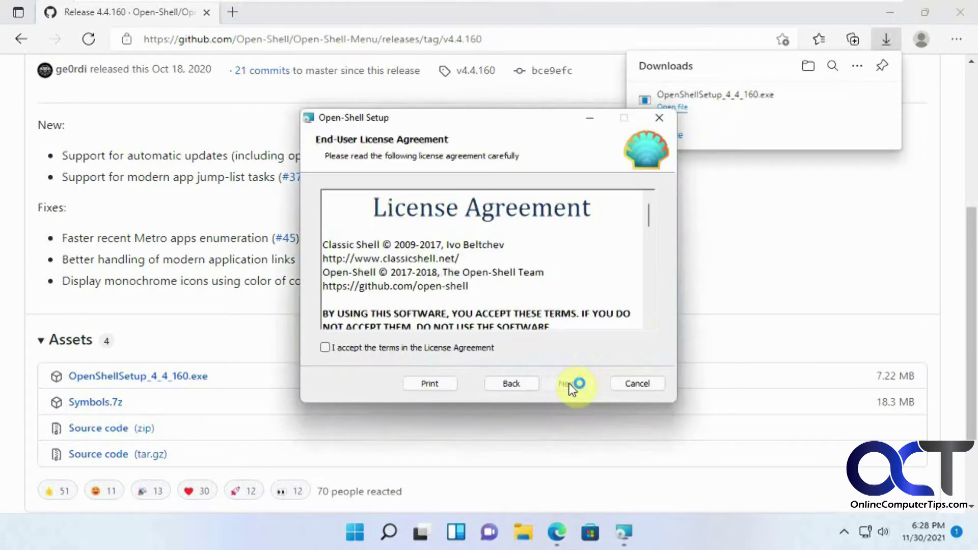
click(449, 348)
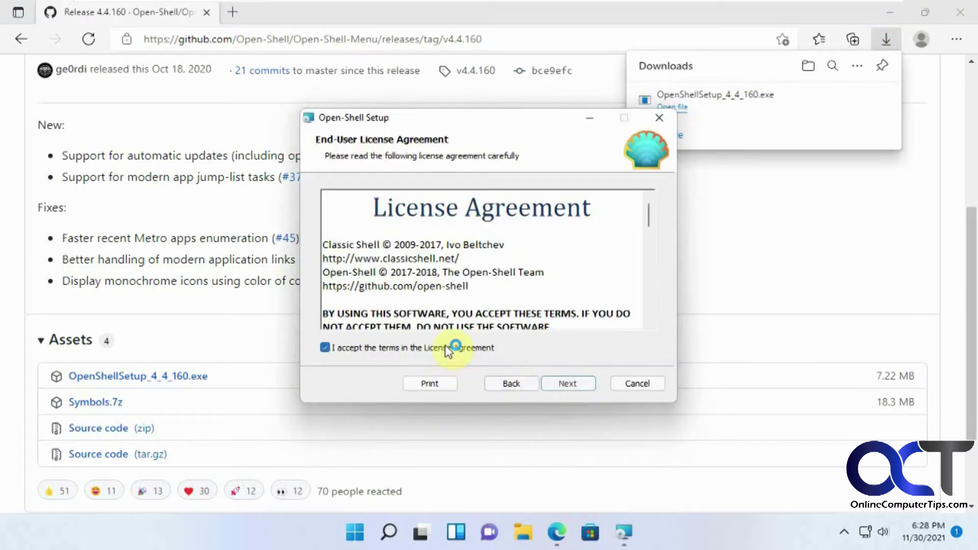
- Install Open-Shell with default components, approve the UAC prompt, finish setup, and minimize Edge
click(565, 383)
click(565, 382)
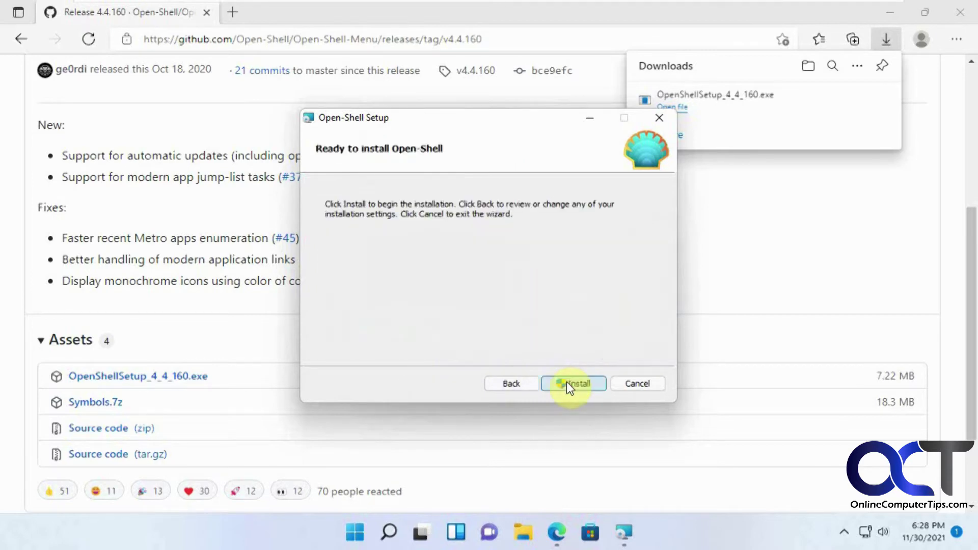
click(566, 382)
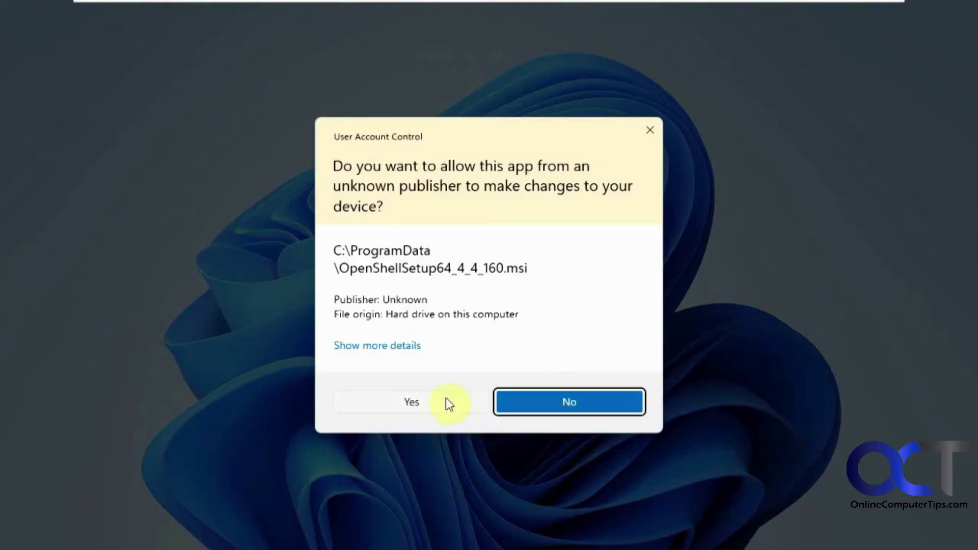
click(439, 399)
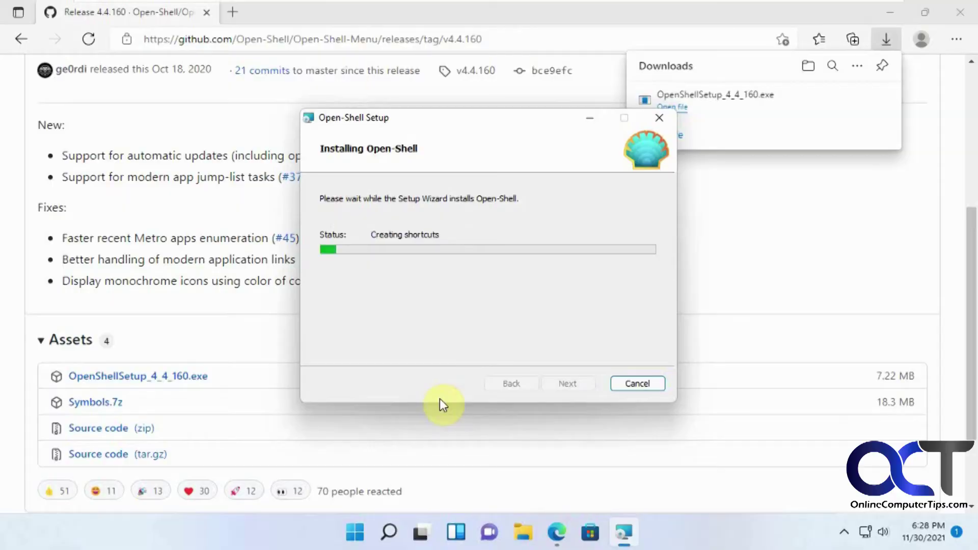
click(568, 386)
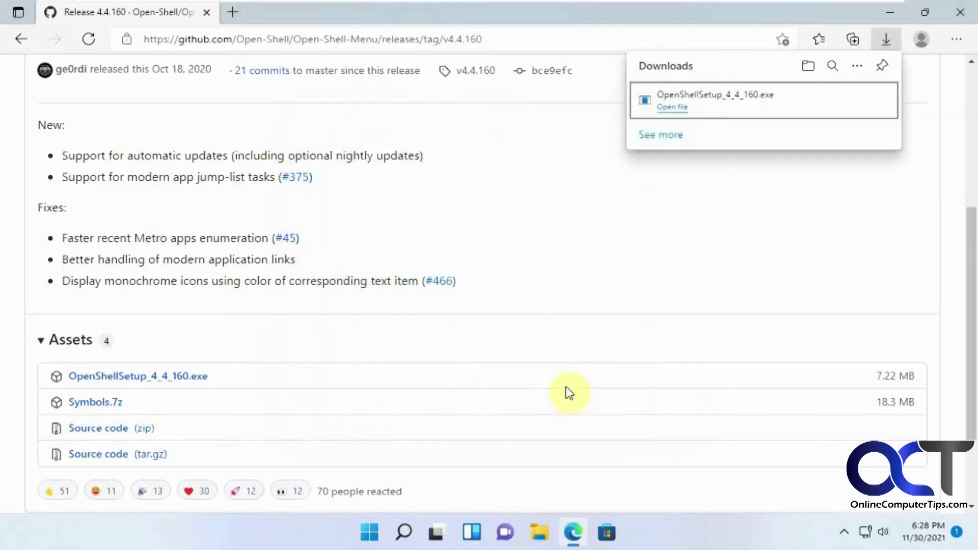
click(897, 18)
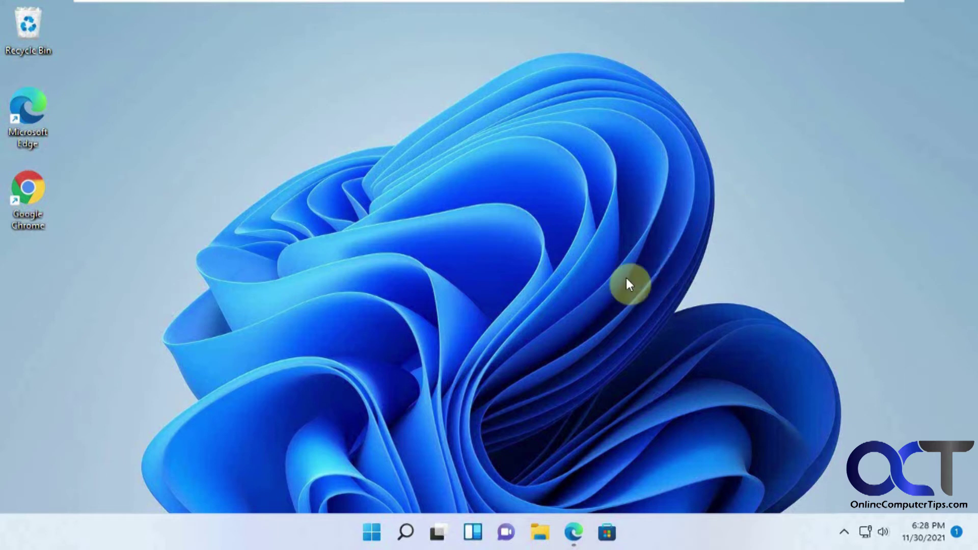
- Search the Windows 11 Start menu for 'open shell' to find Open-Shell Menu Settings
click(372, 531)
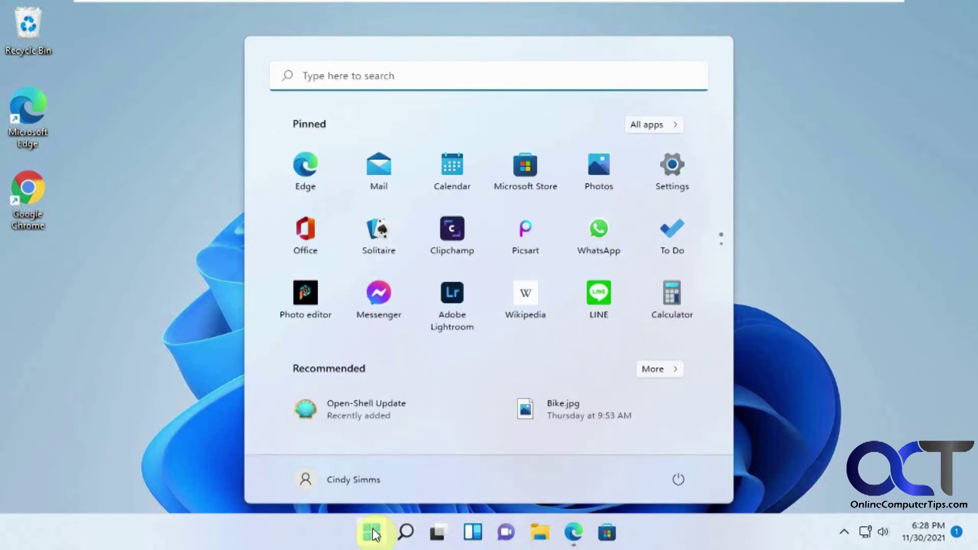
click(374, 534)
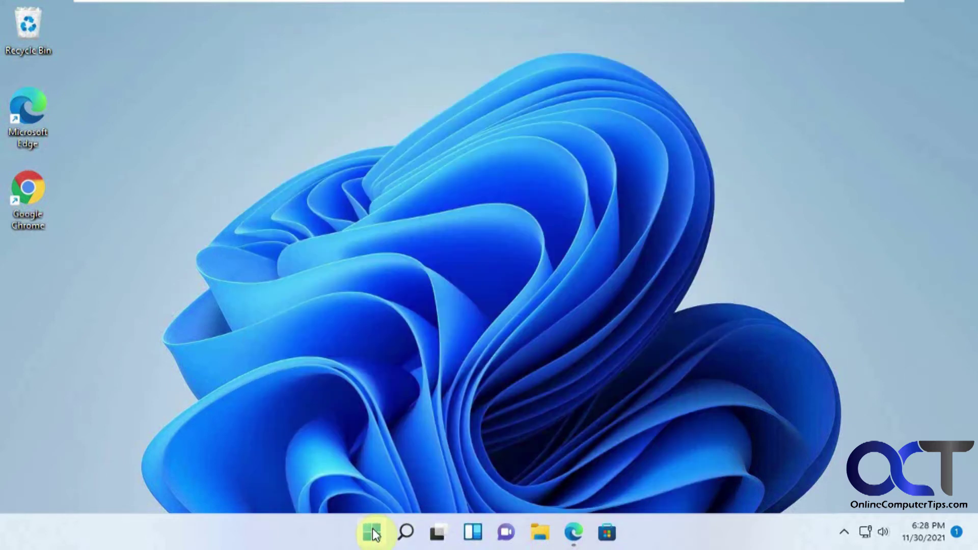
click(374, 533)
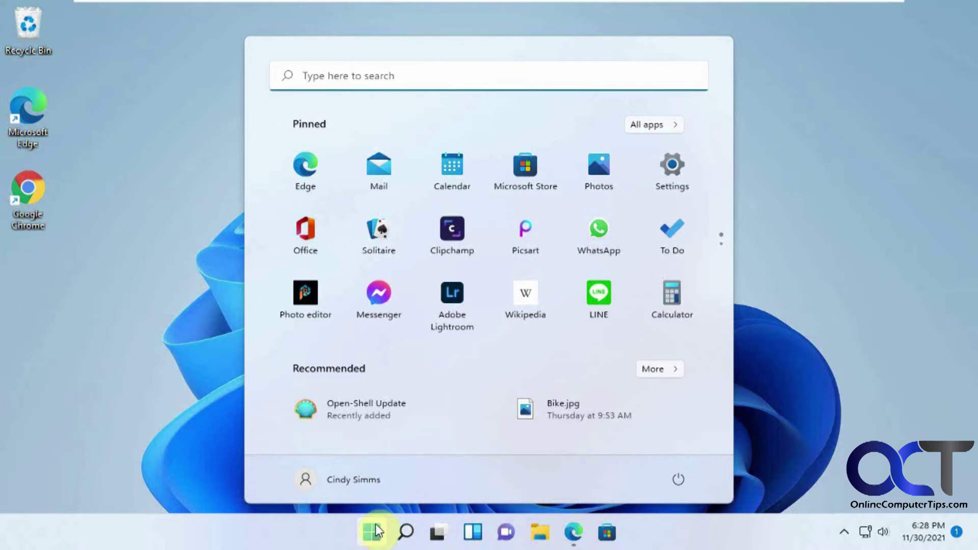
click(405, 79)
text(open shell)
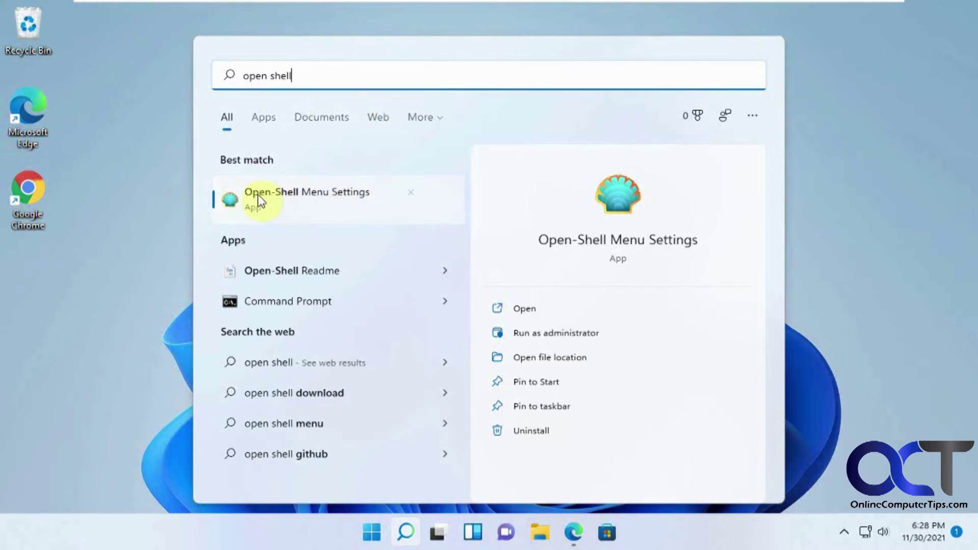
- Launch Open-Shell Menu Settings and save it with the Windows 7 style Start menu
click(311, 200)
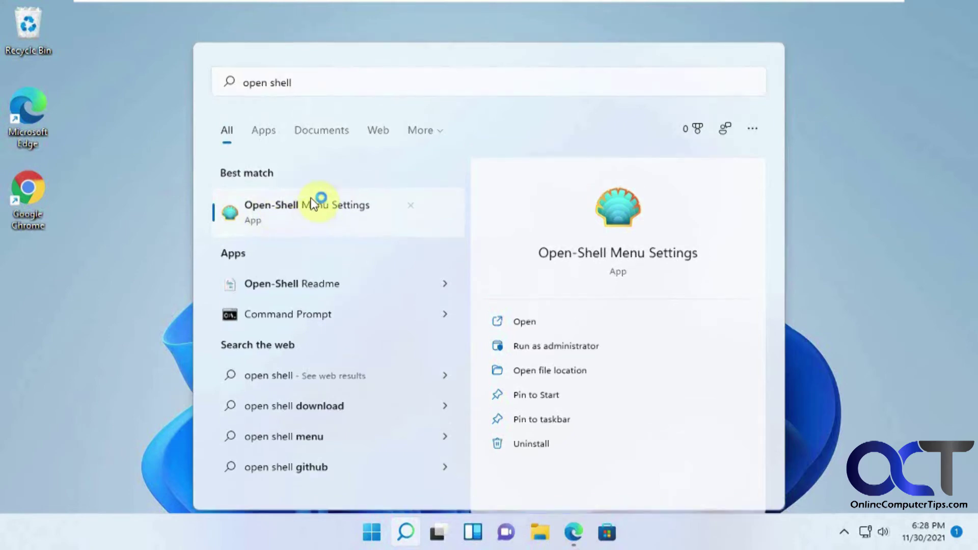
drag(725, 71, 577, 34)
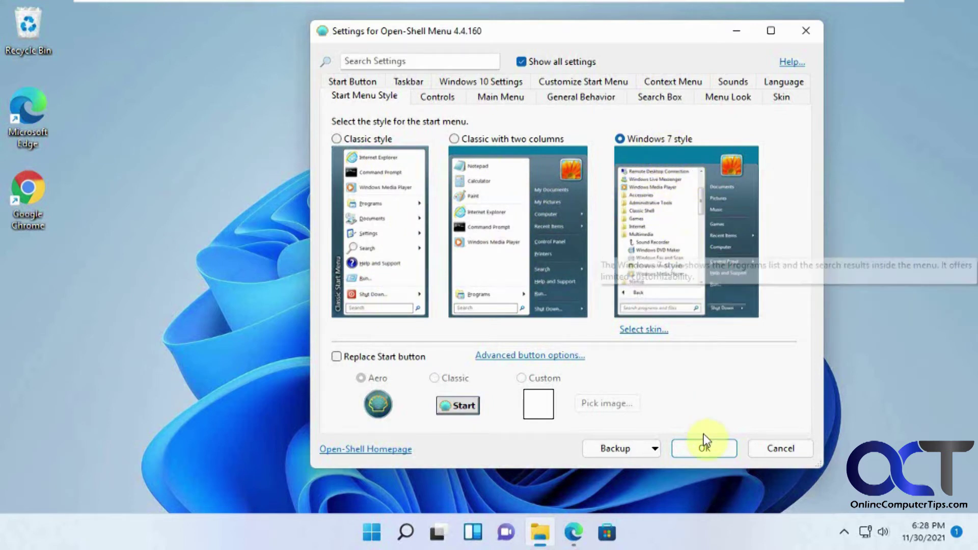
click(704, 450)
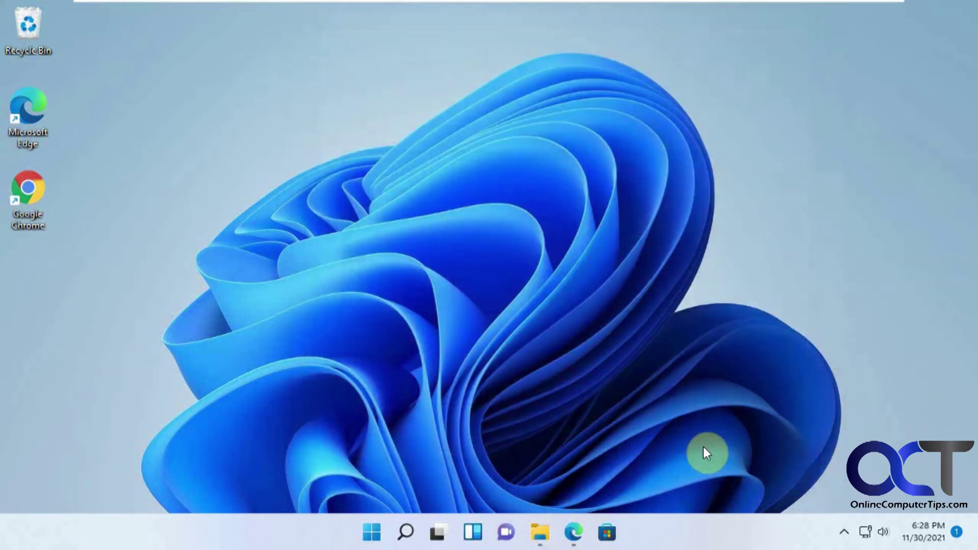
- Search the Start menu again with 'op' to list Open-Shell Menu Settings
click(369, 533)
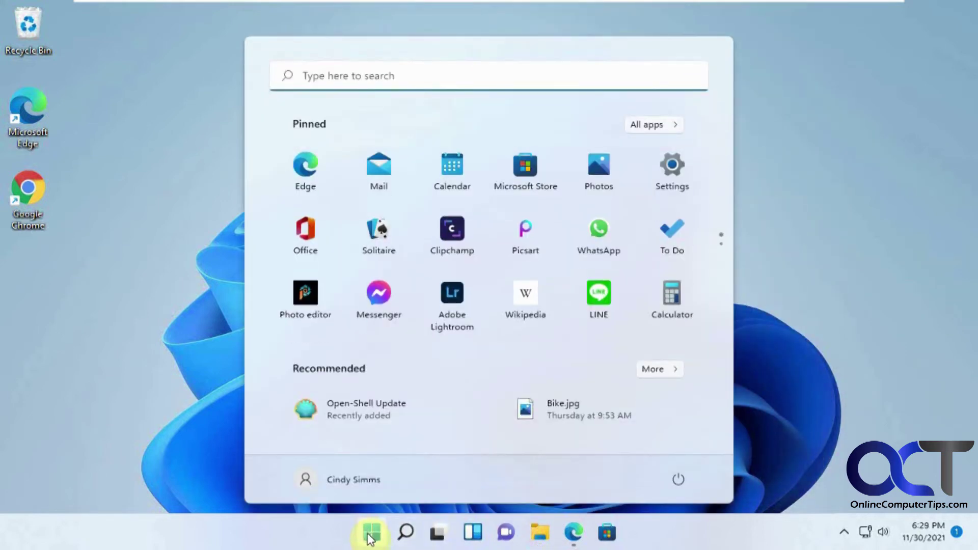
click(378, 74)
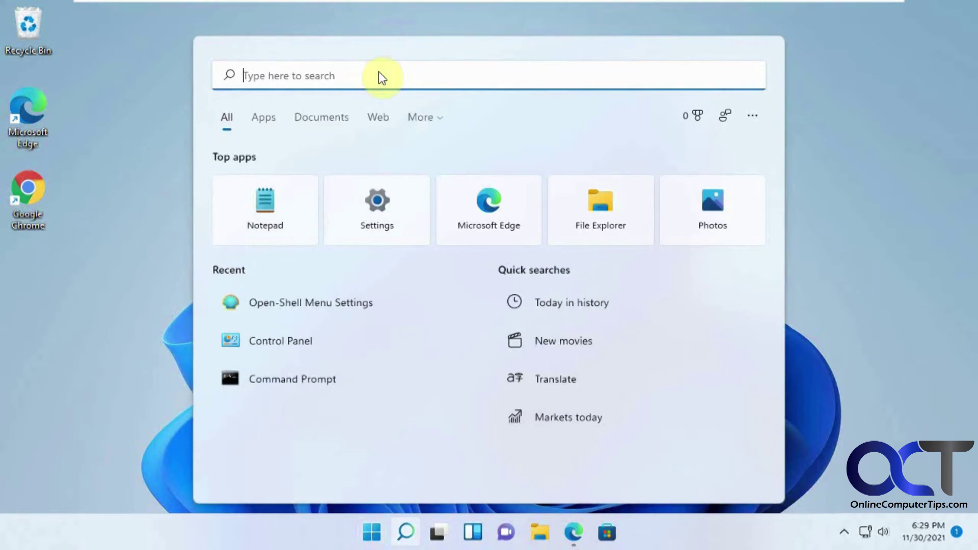
text(op)
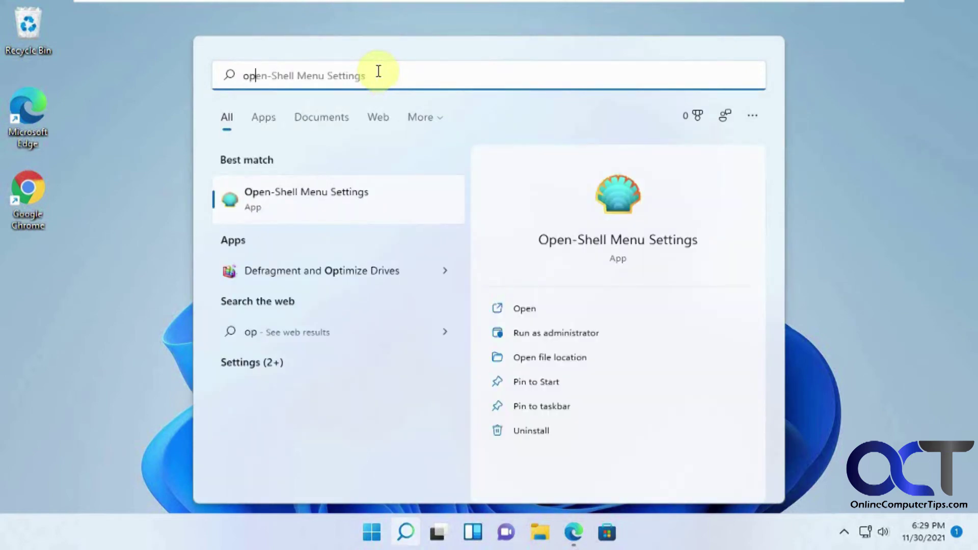
- Enable Replace Start button, choose the Aero orb over Classic and Custom, and save
click(332, 194)
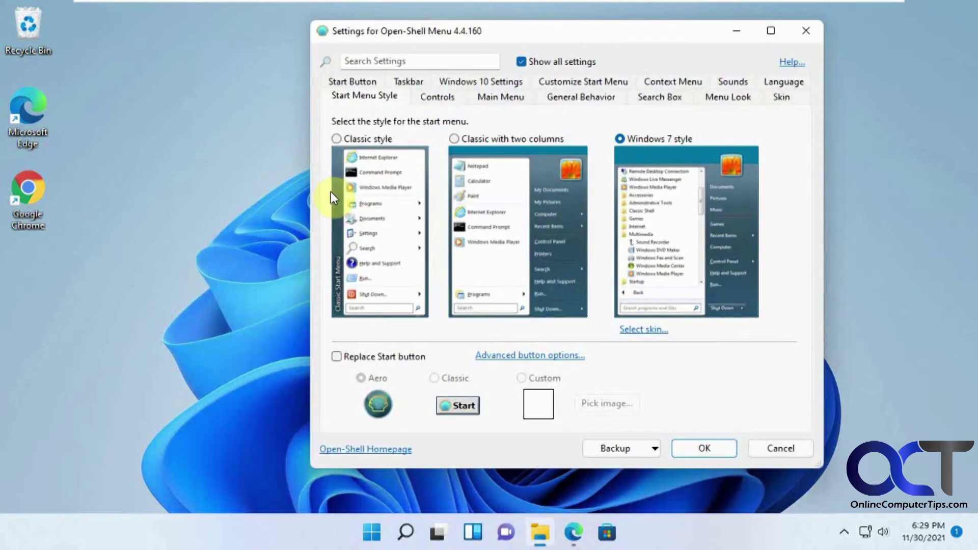
click(387, 356)
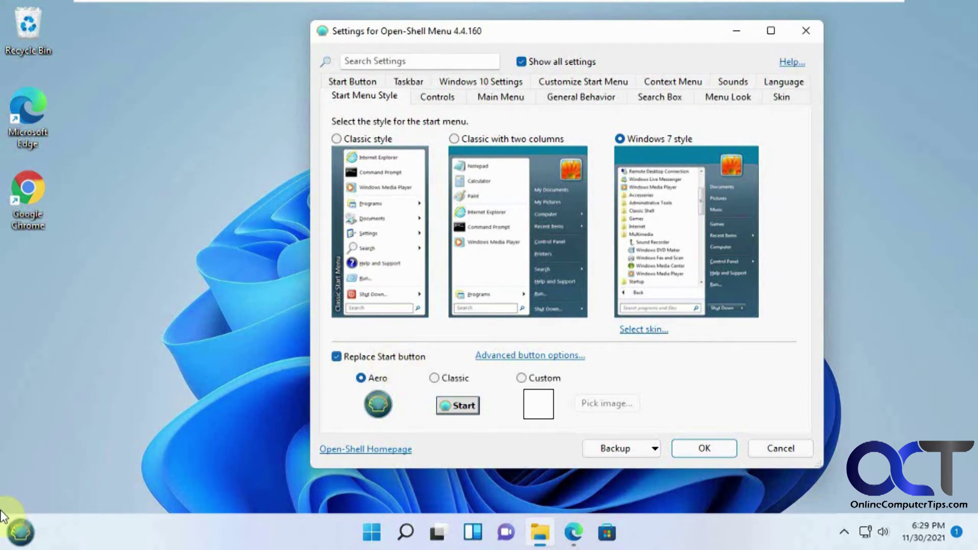
click(442, 378)
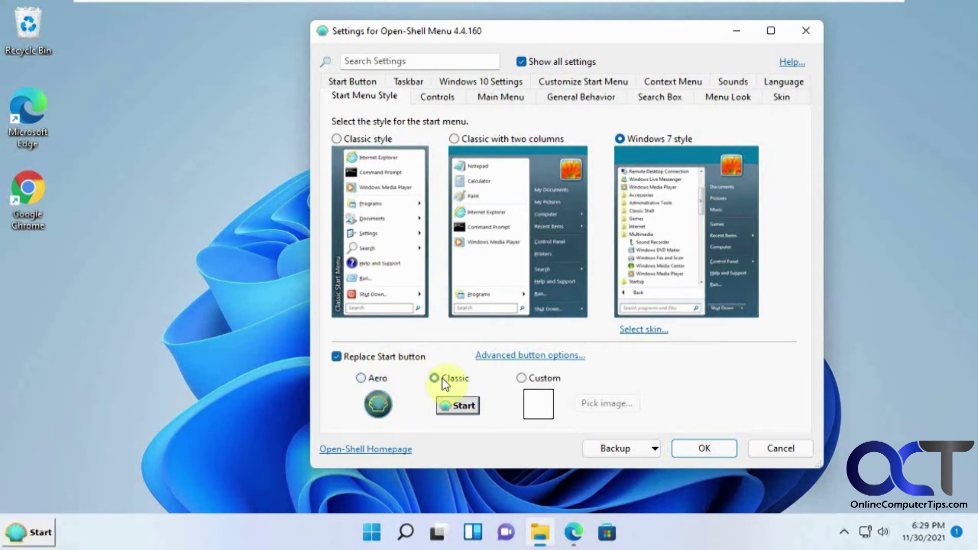
click(522, 378)
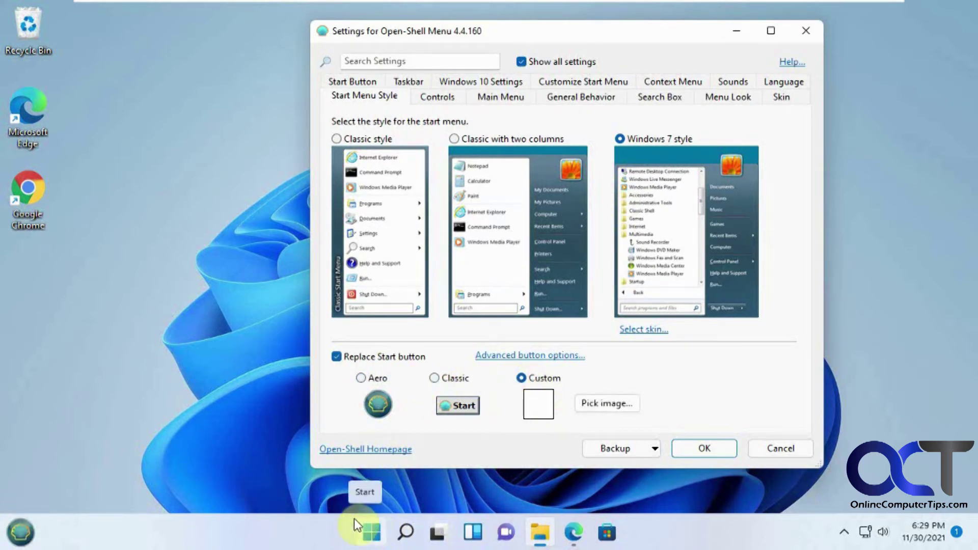
click(369, 377)
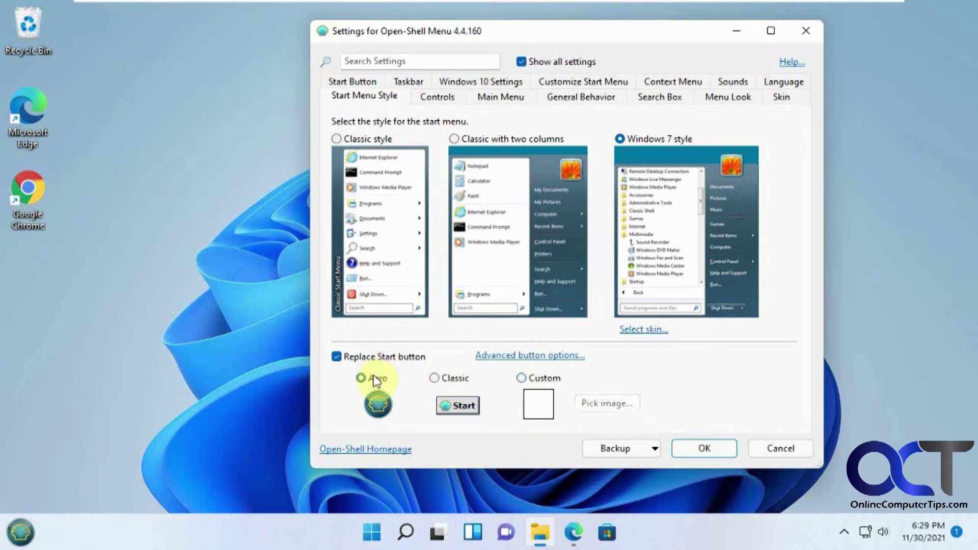
click(690, 448)
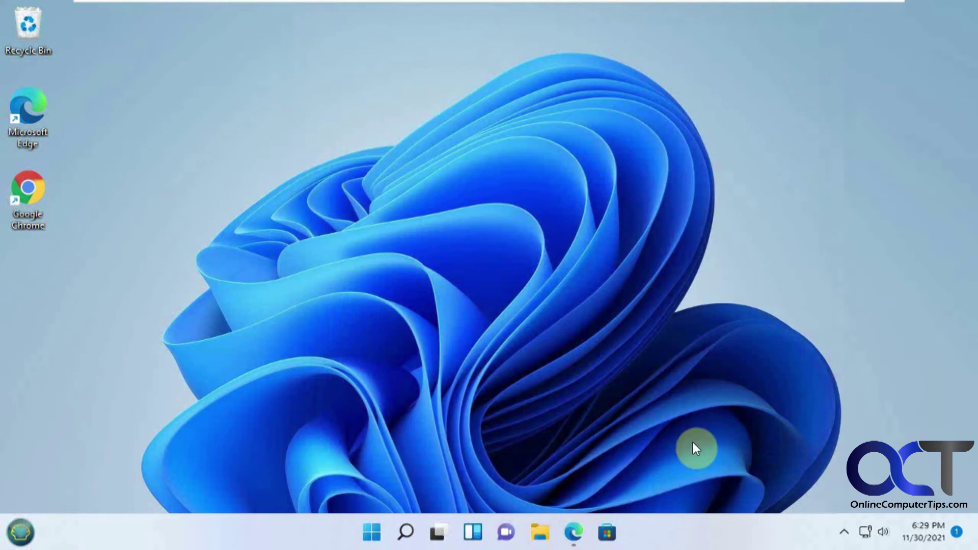
- Open and close the standard Windows 11 Start menu, then the Open-Shell Windows 7-style menu
click(373, 533)
click(374, 535)
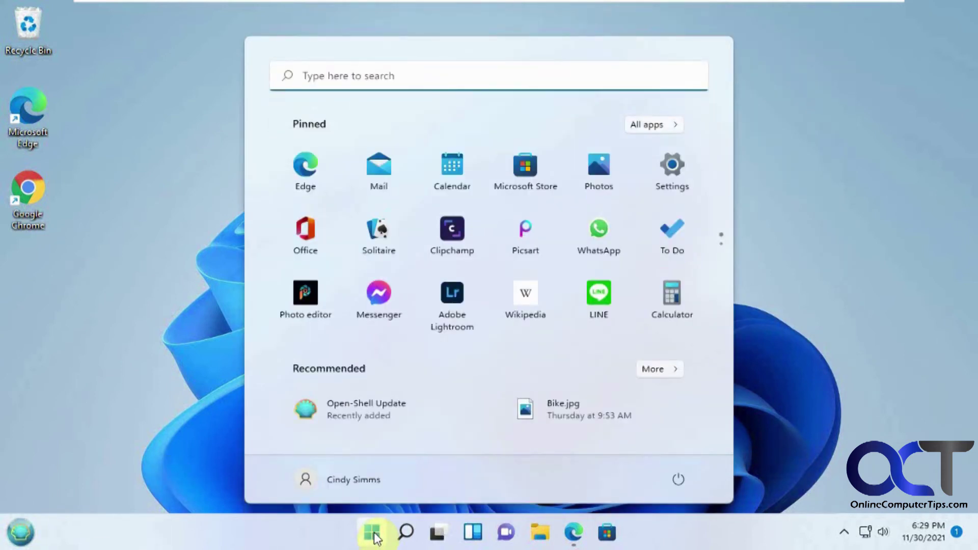
click(19, 532)
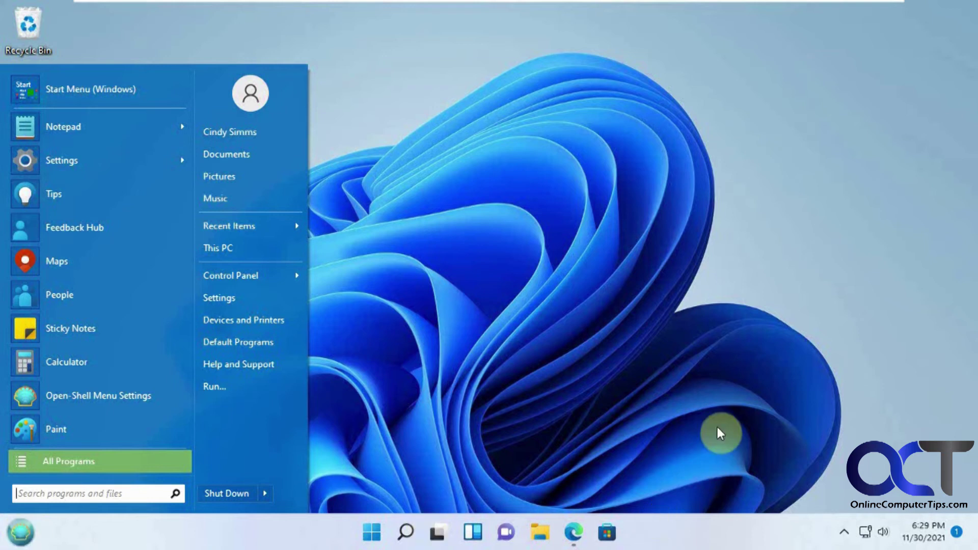
click(711, 474)
- Set Taskbar alignment to Left under Taskbar behaviors and minimize Settings
right_click(684, 530)
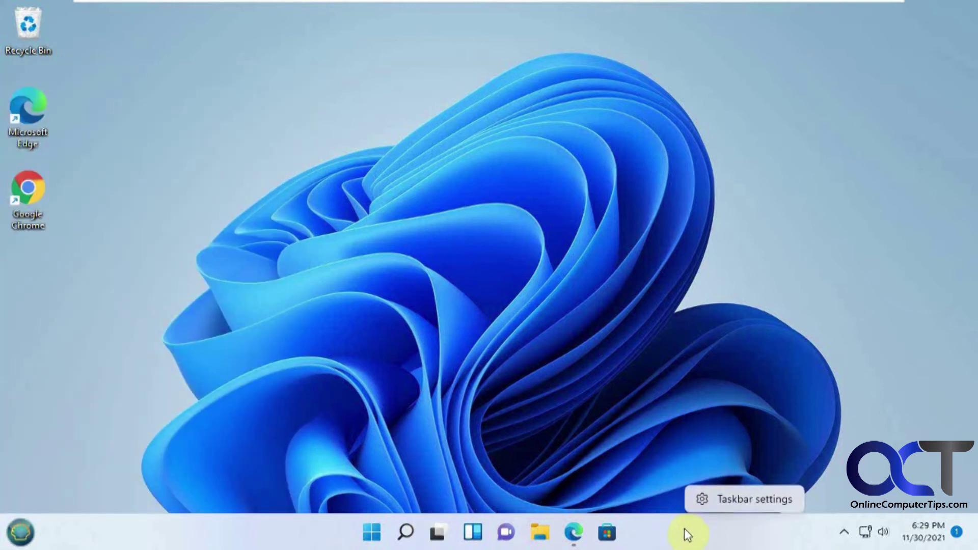
click(720, 499)
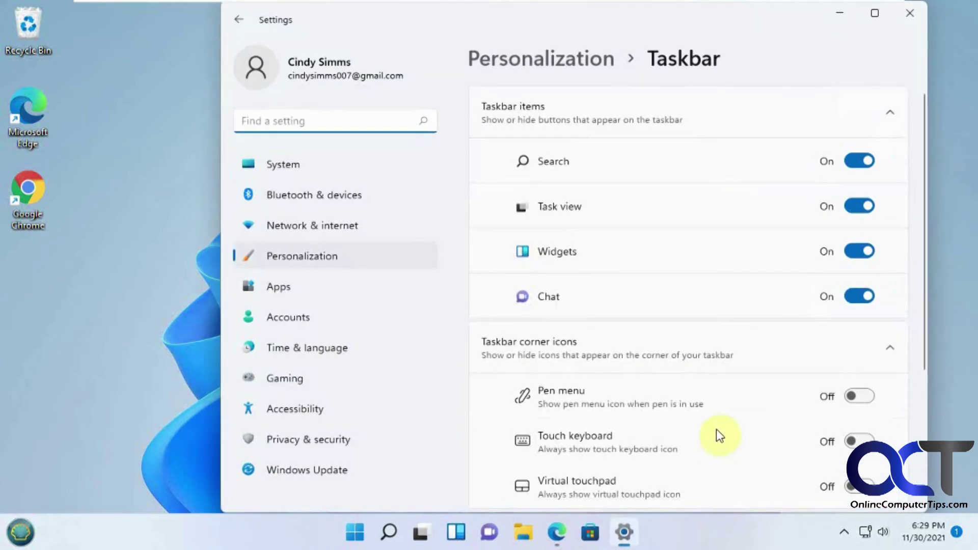
scroll(725, 410, down, 4)
click(725, 410)
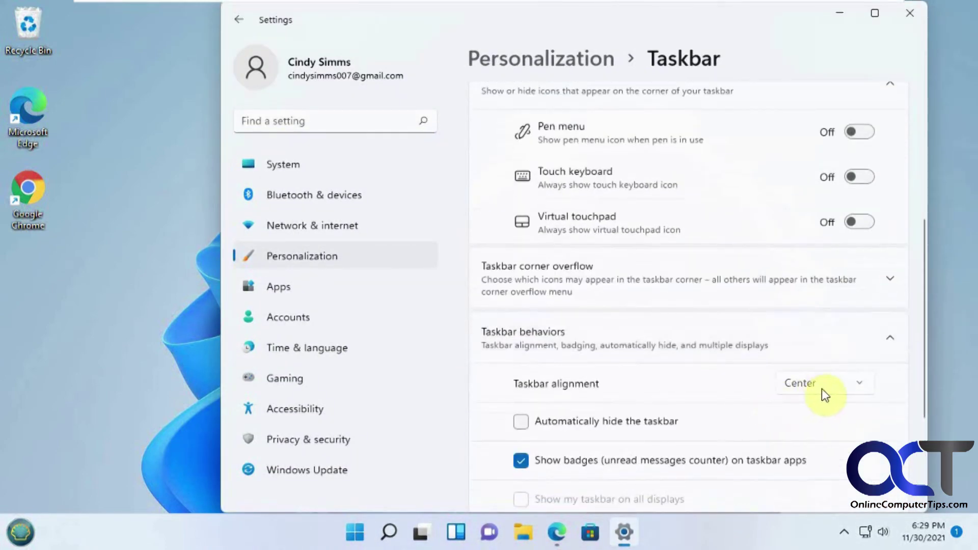
click(821, 389)
click(824, 360)
click(70, 415)
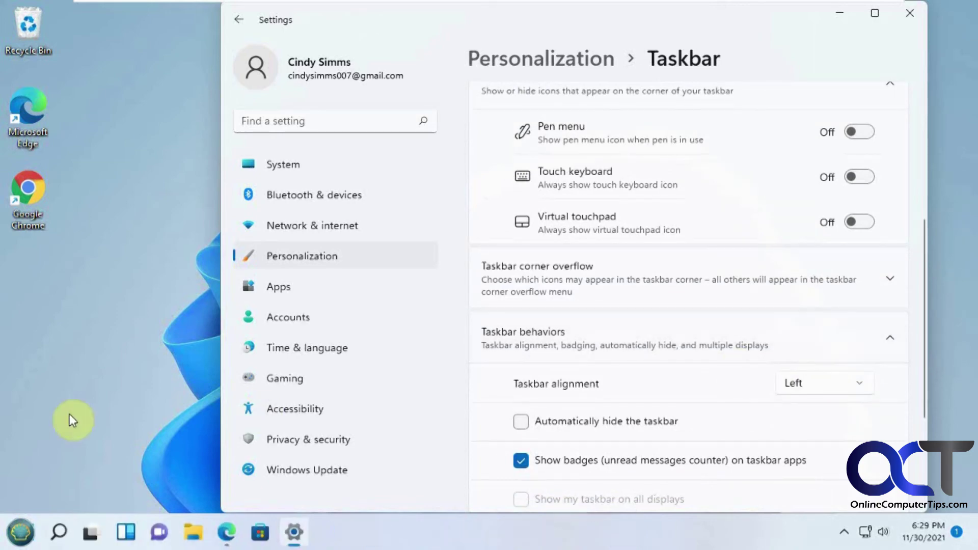
click(841, 13)
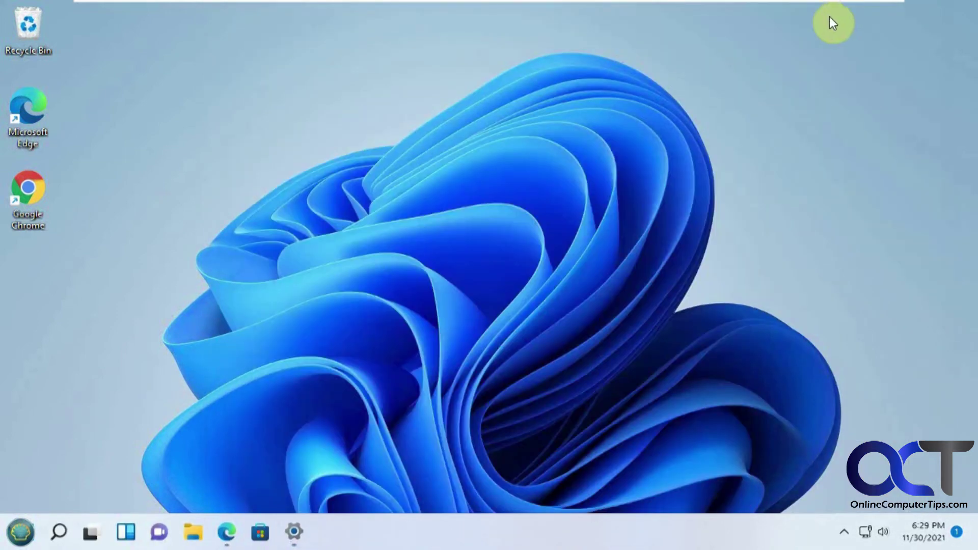
- Open, close, and reopen the Open-Shell Start menu from the Aero orb, then dismiss it
click(21, 533)
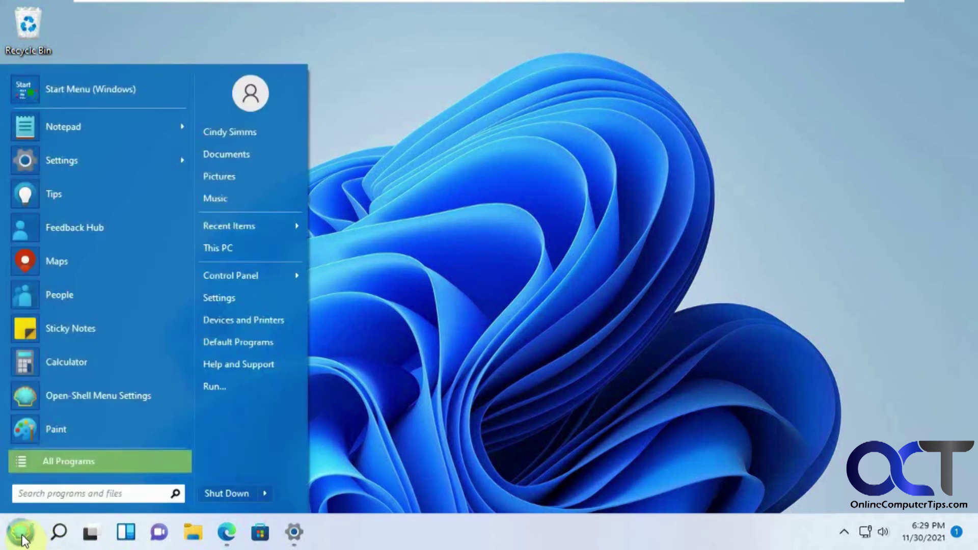
click(22, 536)
click(22, 537)
click(446, 544)
- Set Taskbar alignment back to Center under Taskbar behaviors and minimize Settings
right_click(445, 544)
click(497, 501)
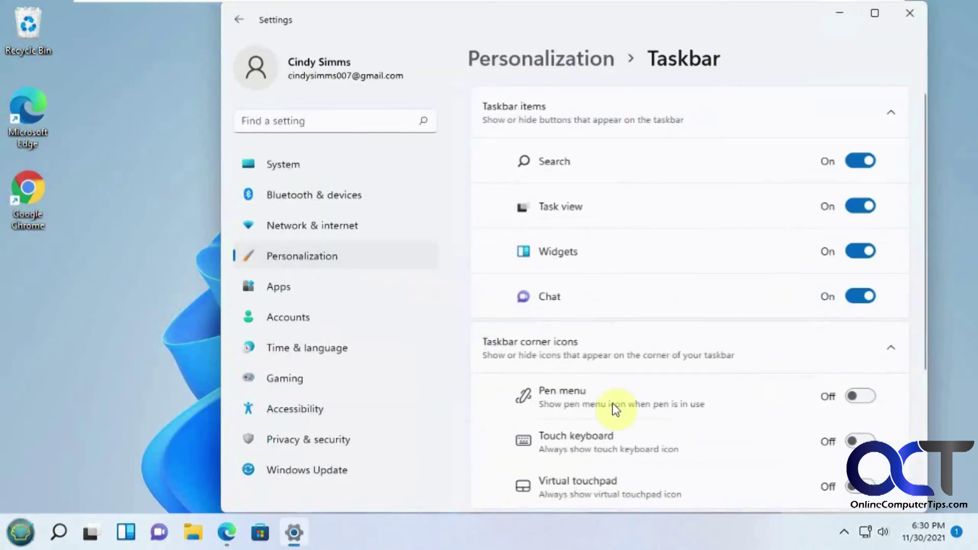
scroll(780, 399, down, 4)
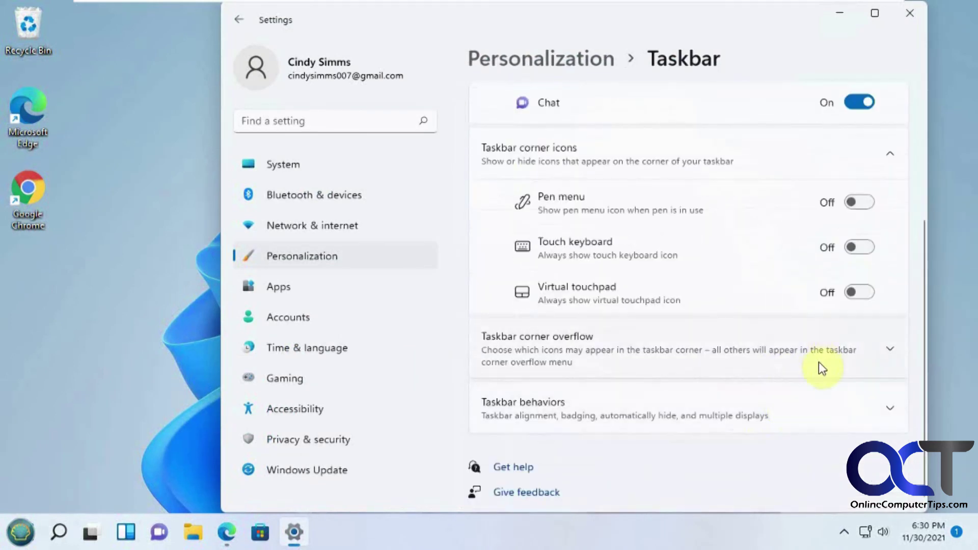
click(799, 409)
click(820, 451)
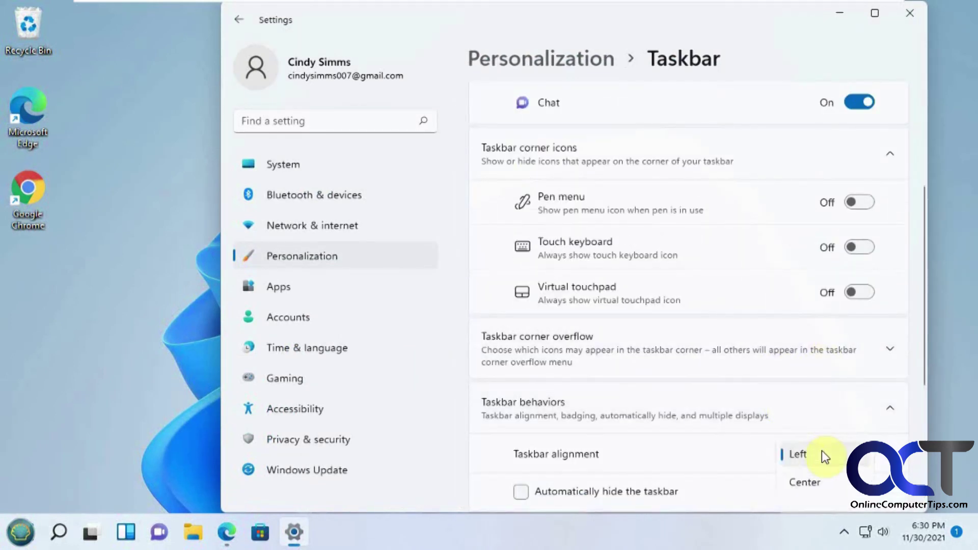
click(814, 477)
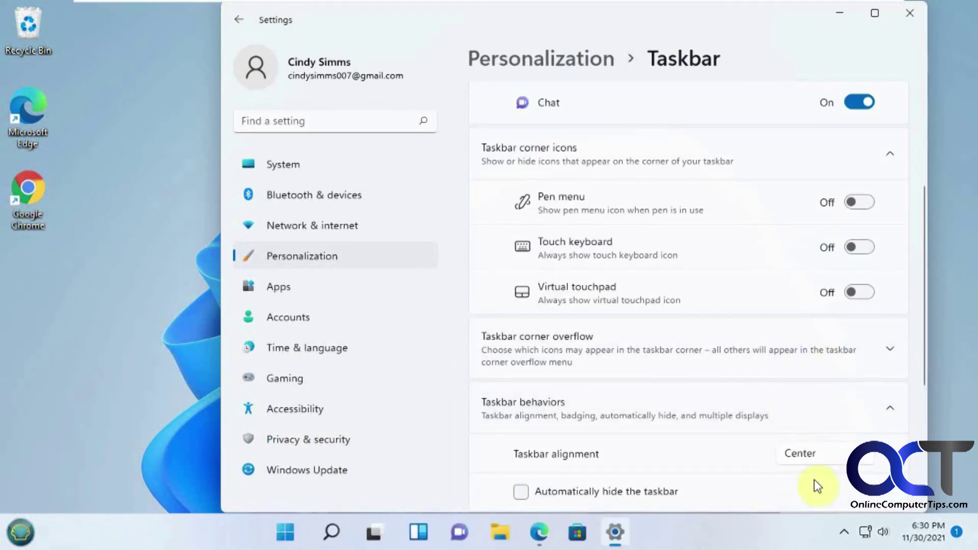
click(843, 15)
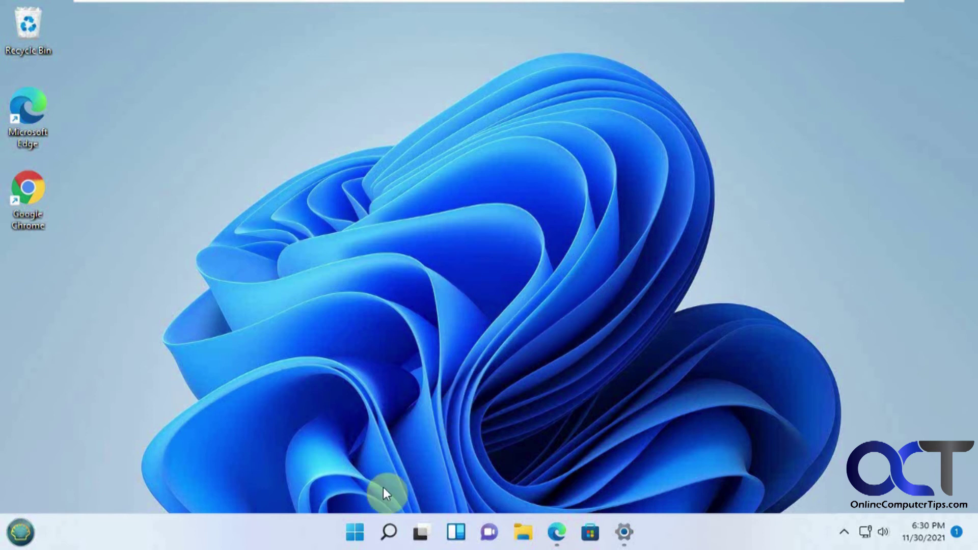
- Search the Windows 11 Start menu for "open shel" and launch Open-Shell Menu Settings
click(355, 532)
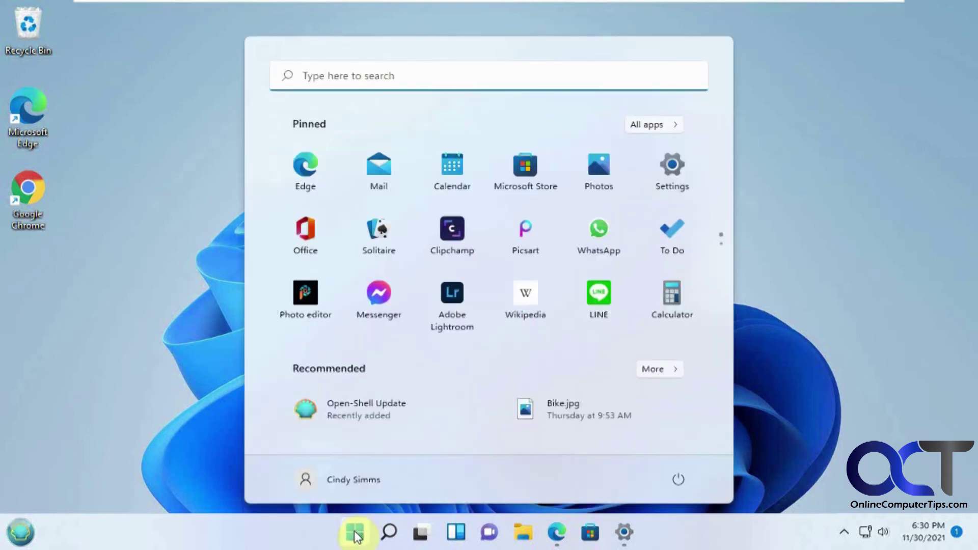
click(411, 79)
text(open she)
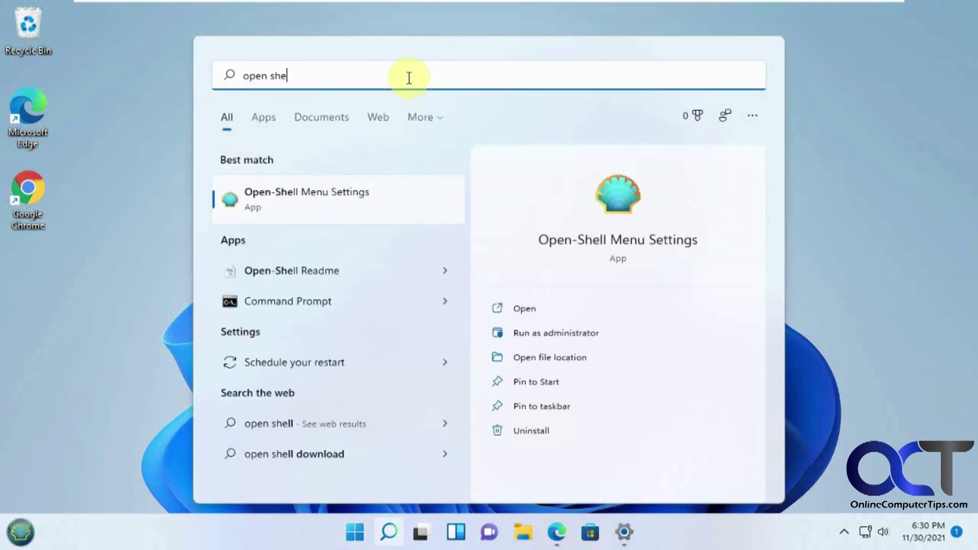
text(ll)
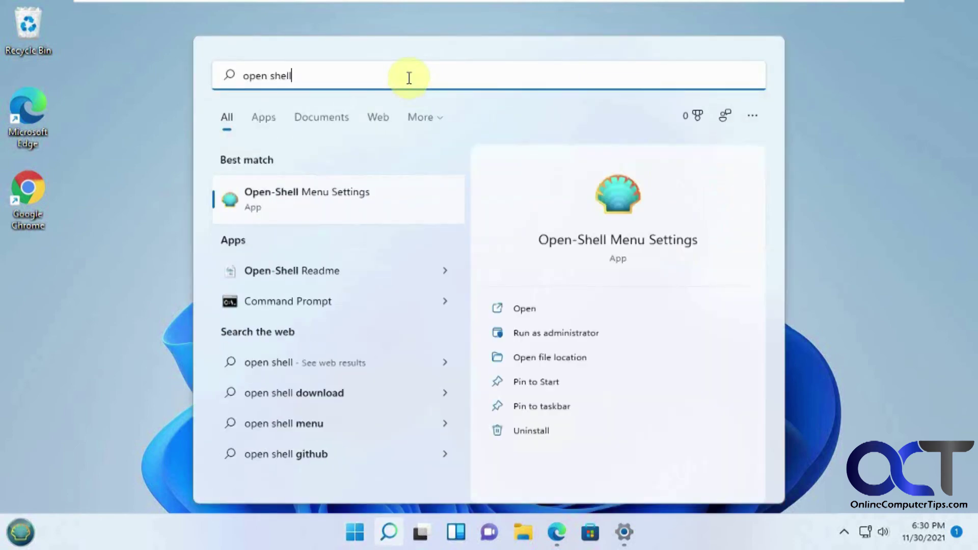
click(327, 196)
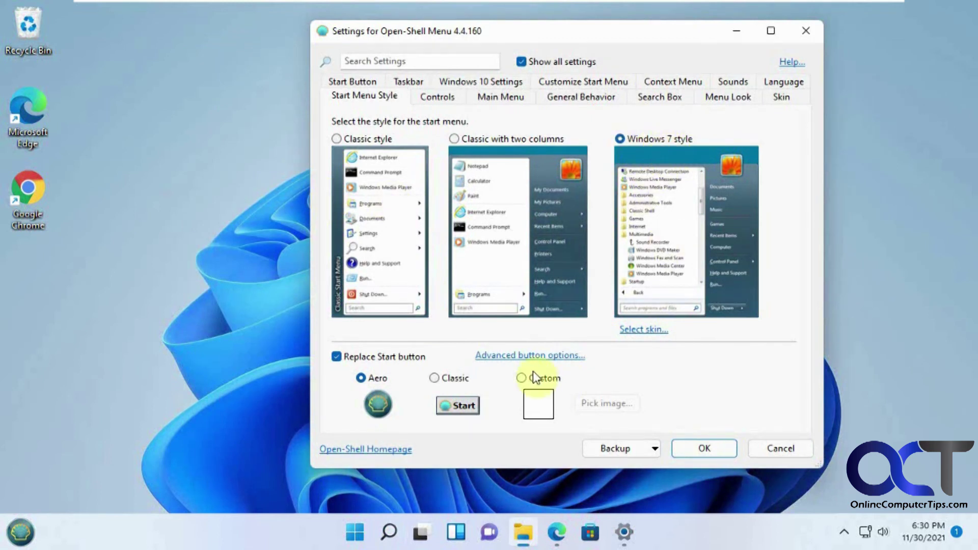
click(337, 357)
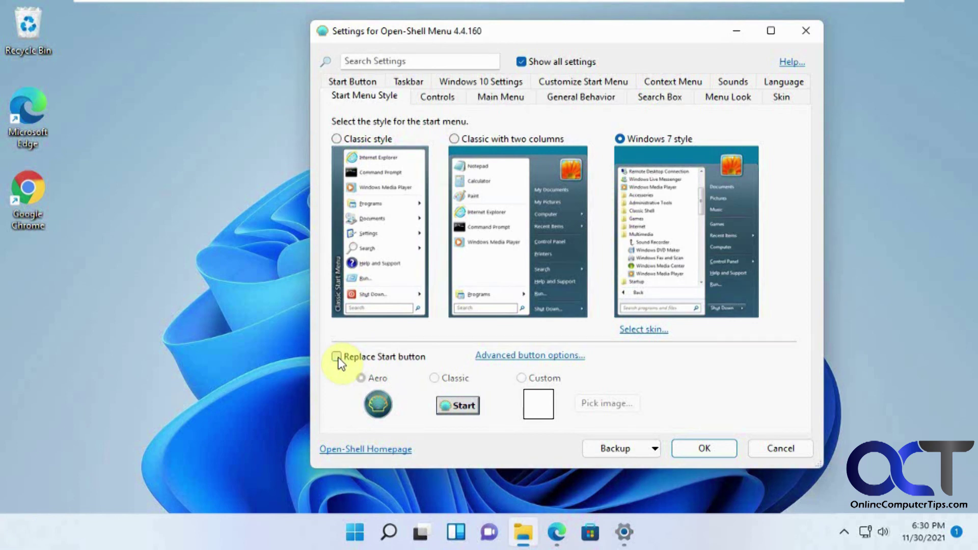
click(337, 357)
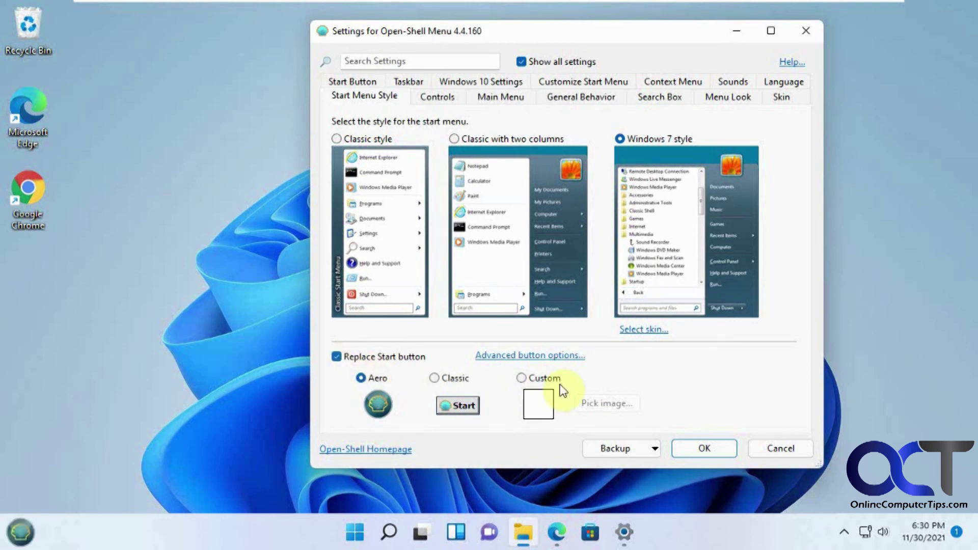